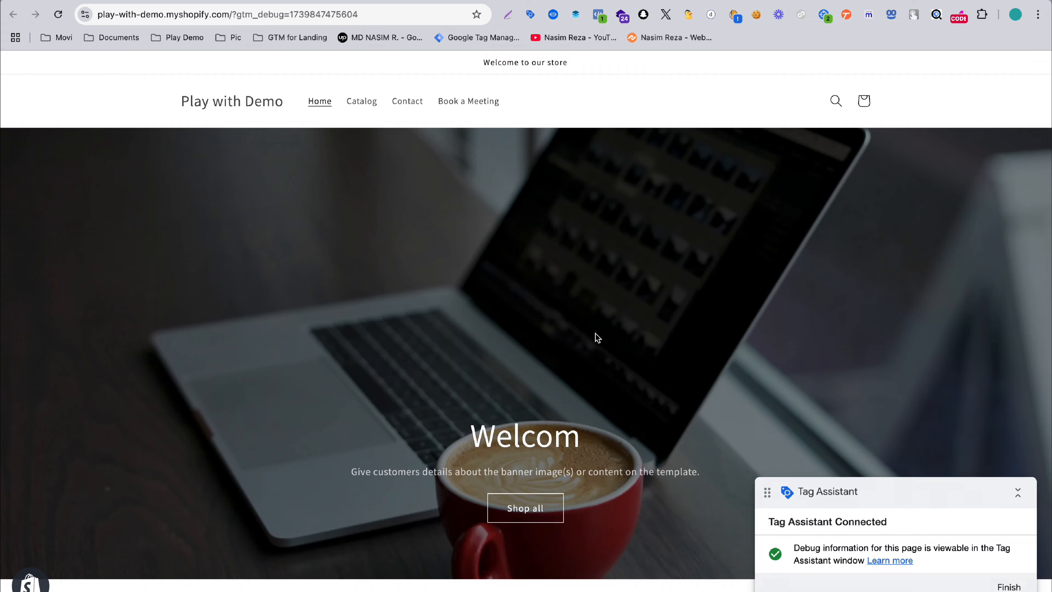
Load the dev-asddw.pantheonsite.io/hubspot-form/ page in the debug-connected store tab, keeping the gtm_debug parameter in the address
scroll(616, 350, down, 20)
scroll(615, 351, down, 5)
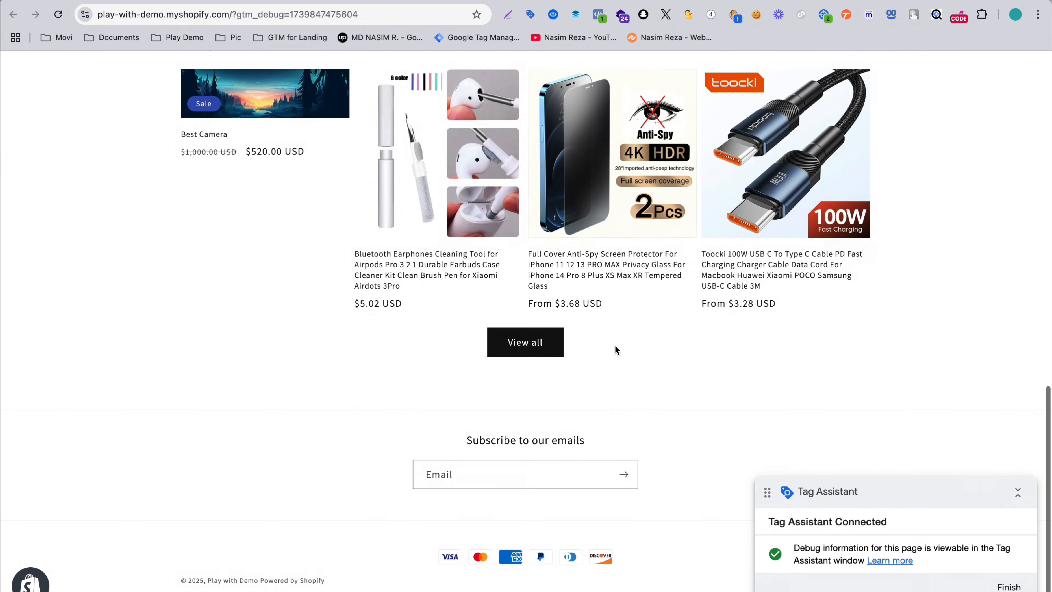
scroll(616, 352, up, 20)
click(232, 19)
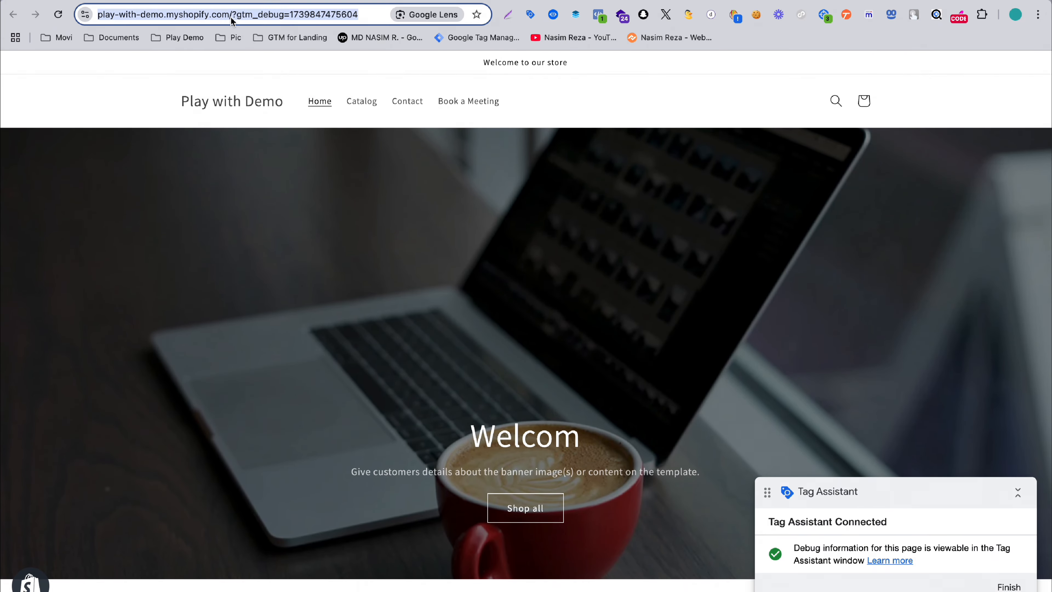
click(233, 19)
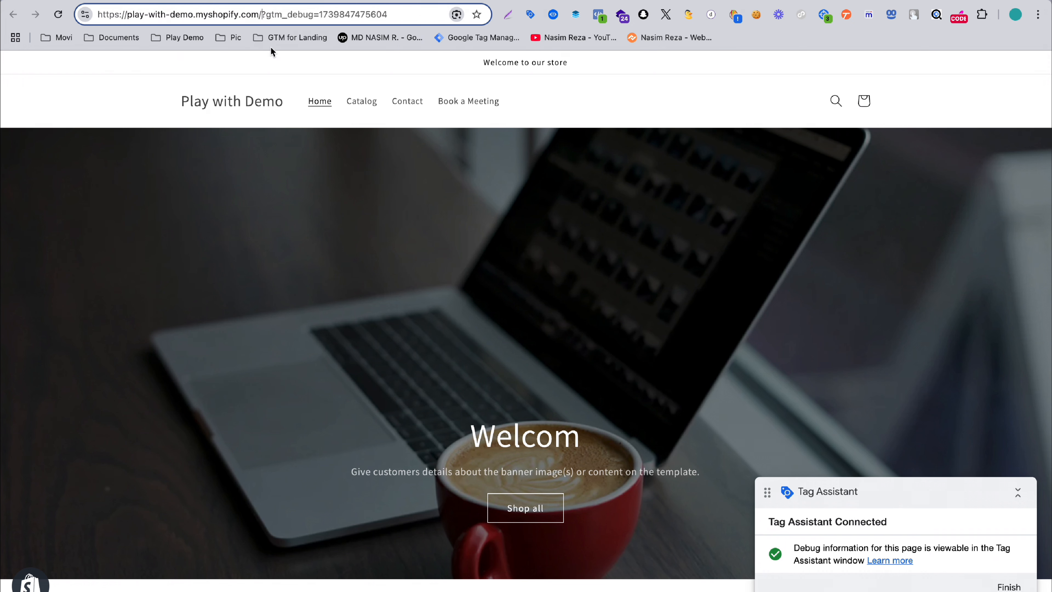
text(heonsite.io/hubspot-form/)
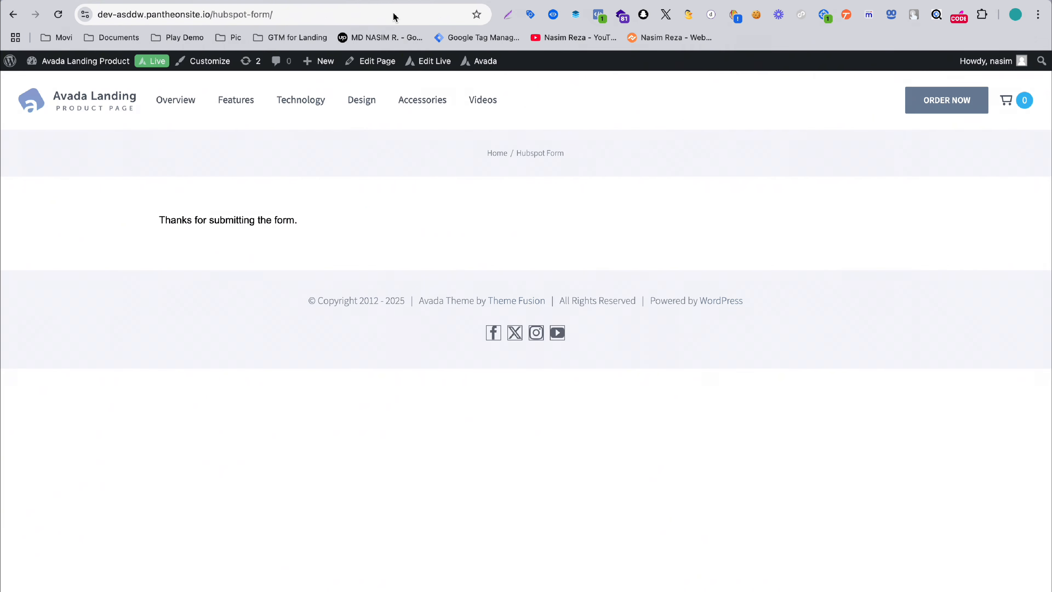
click(317, 16)
key(super+c)
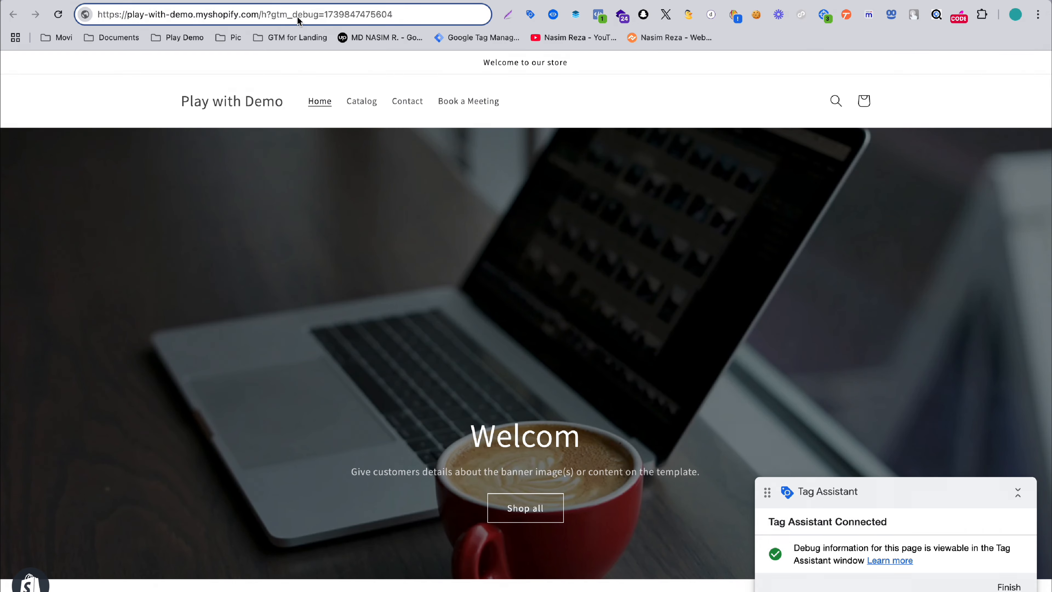
drag(267, 16, 3, 66)
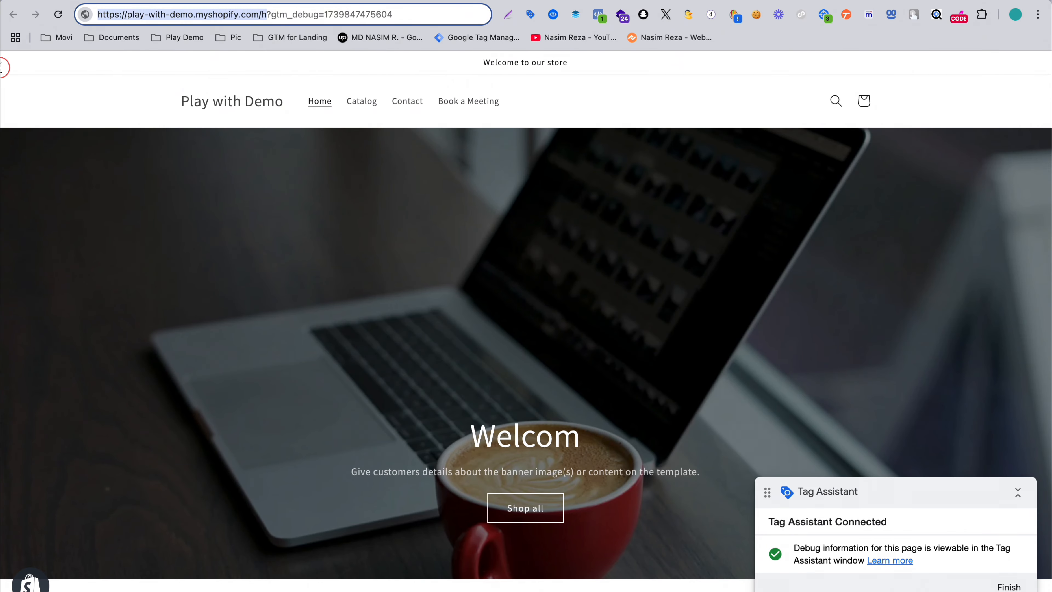
key(super+v)
key(Return)
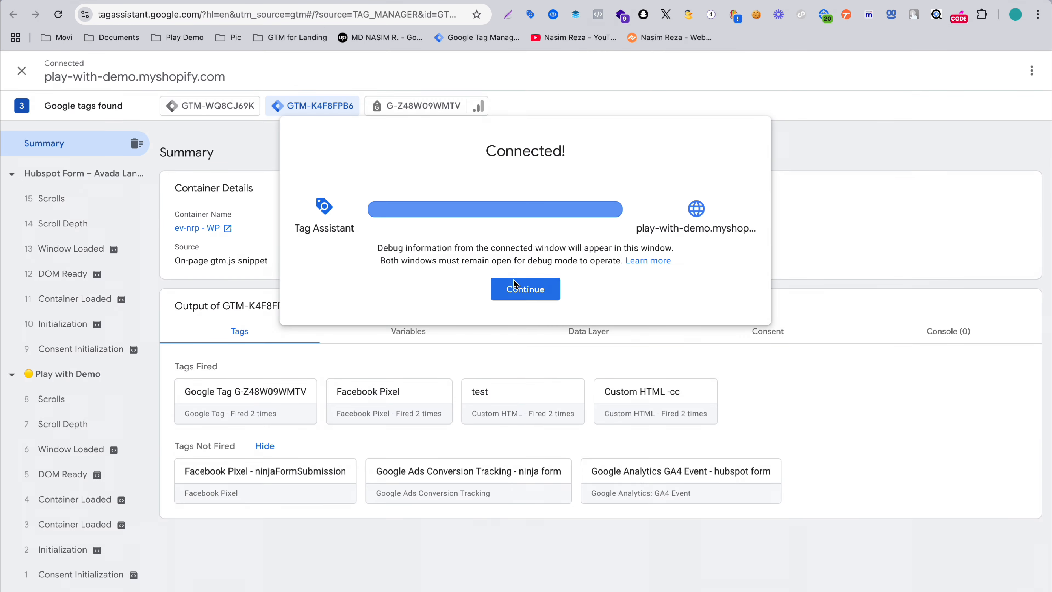
Dismiss the Tag Assistant connection dialog and submit the HubSpot form on the debug-connected page
click(514, 281)
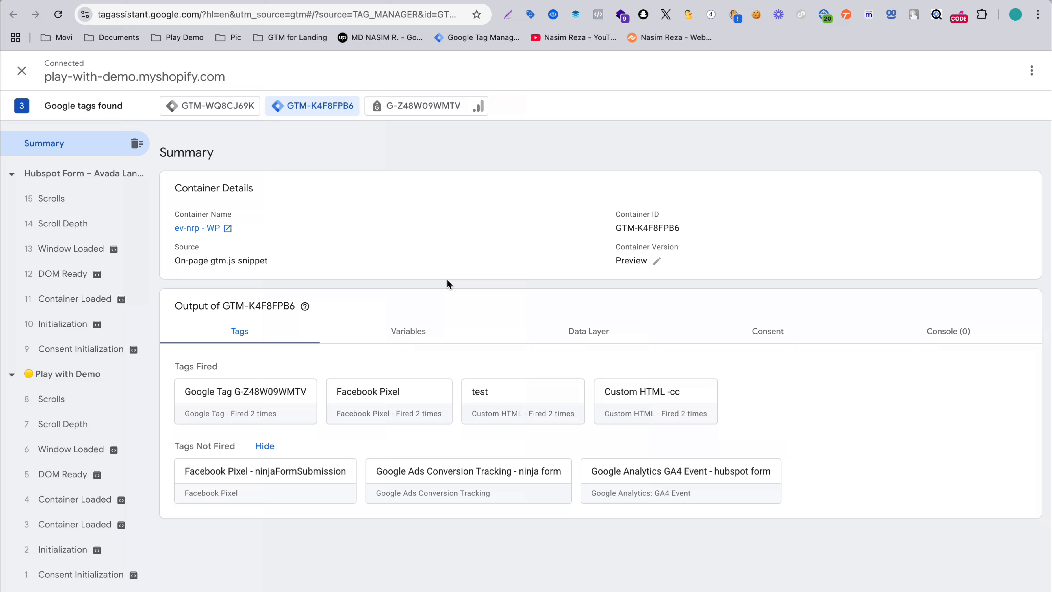
click(416, 0)
click(184, 460)
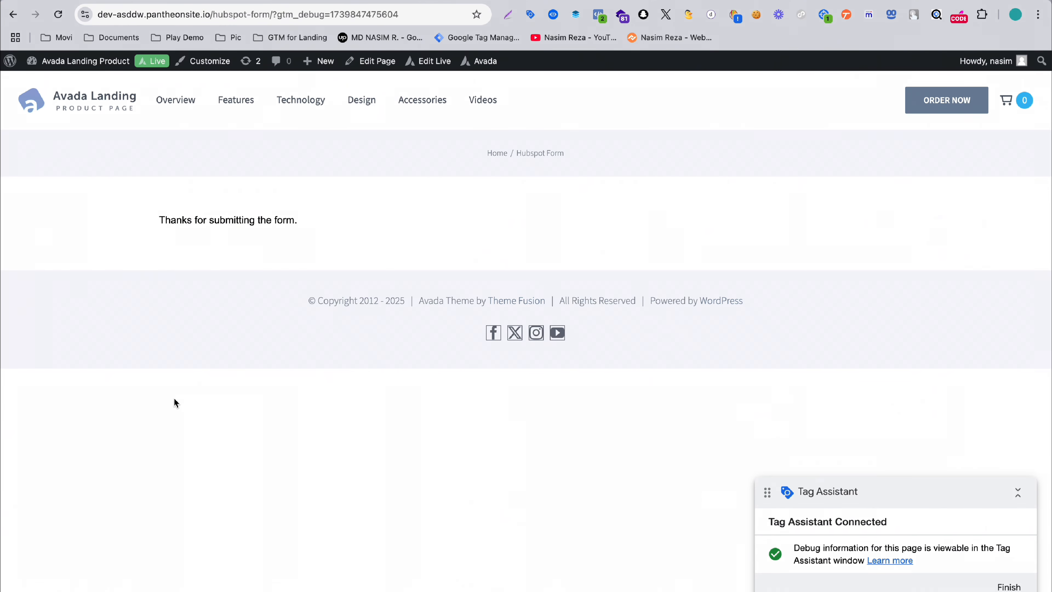
Check the form page's pixels in Meta Pixel Helper and inspect the form_success event in Tag Assistant
click(597, 17)
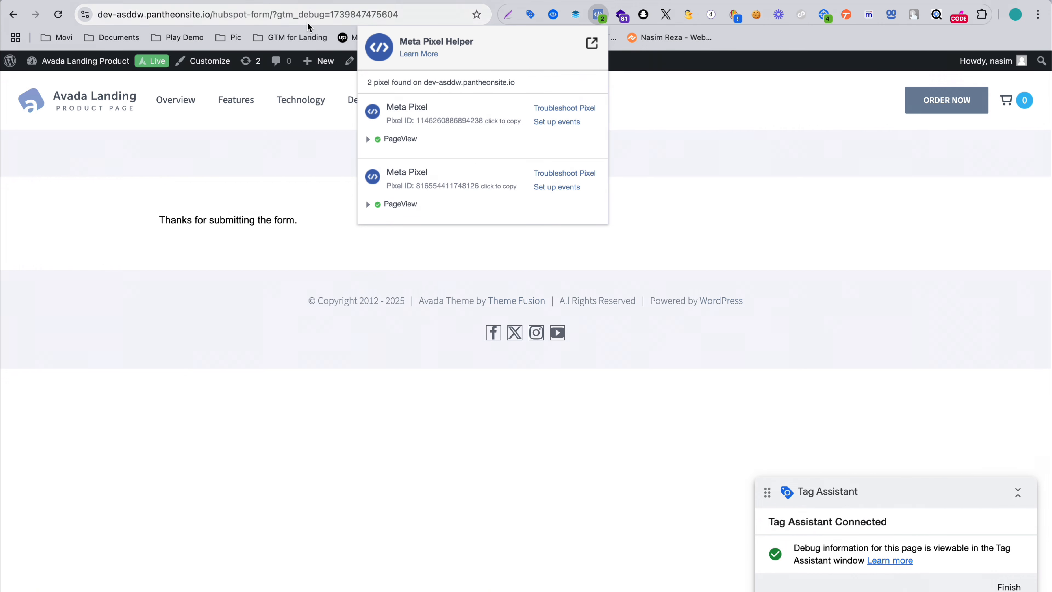
click(295, 1)
click(295, 0)
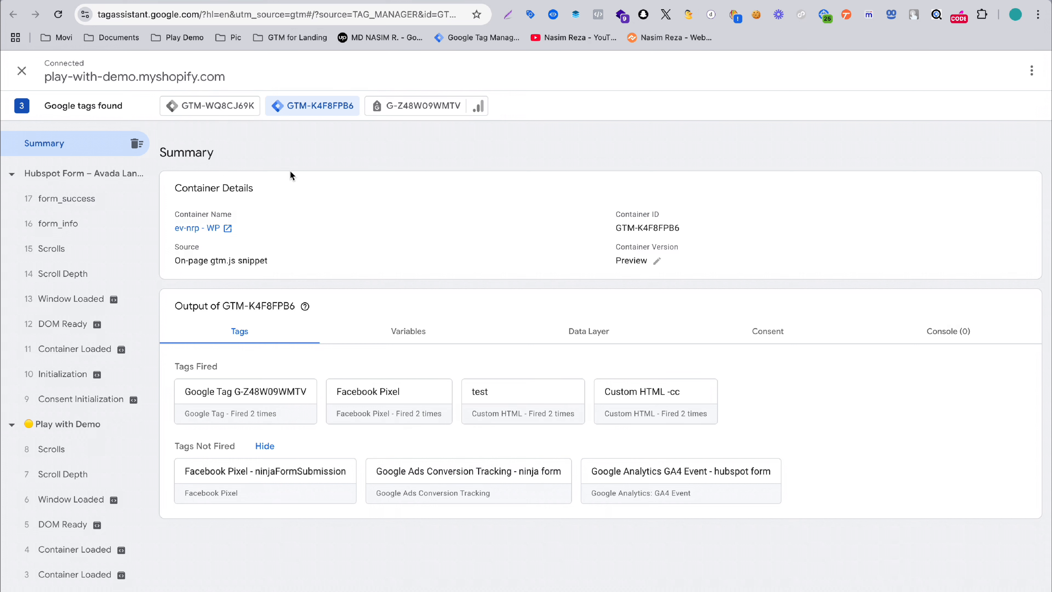
click(74, 206)
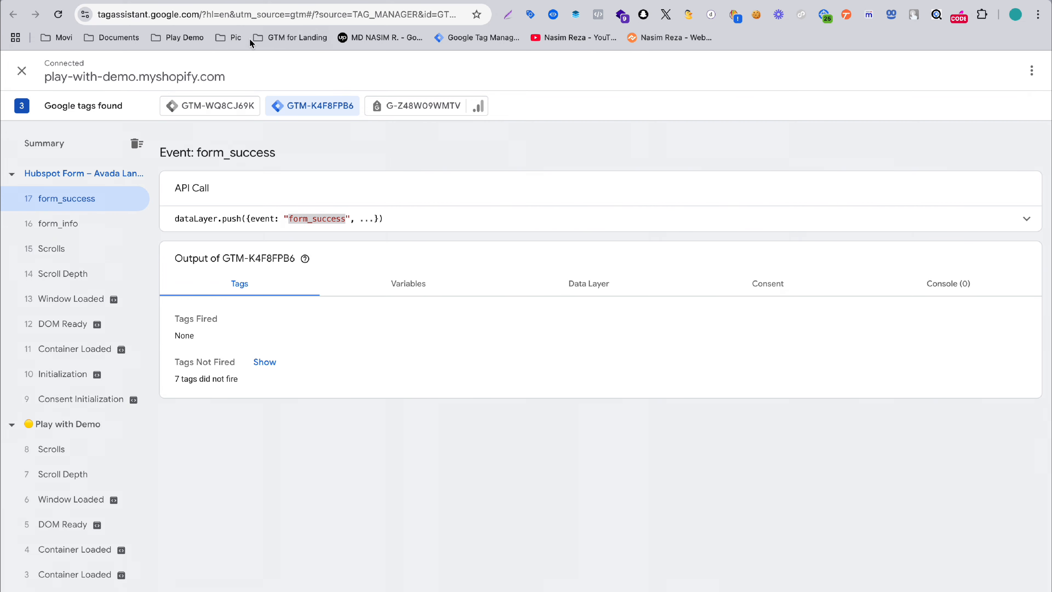
Switch to Google Tag Manager and create a new tag of type Facebook Pixel by facebookarchive
key(ctrl+Tab)
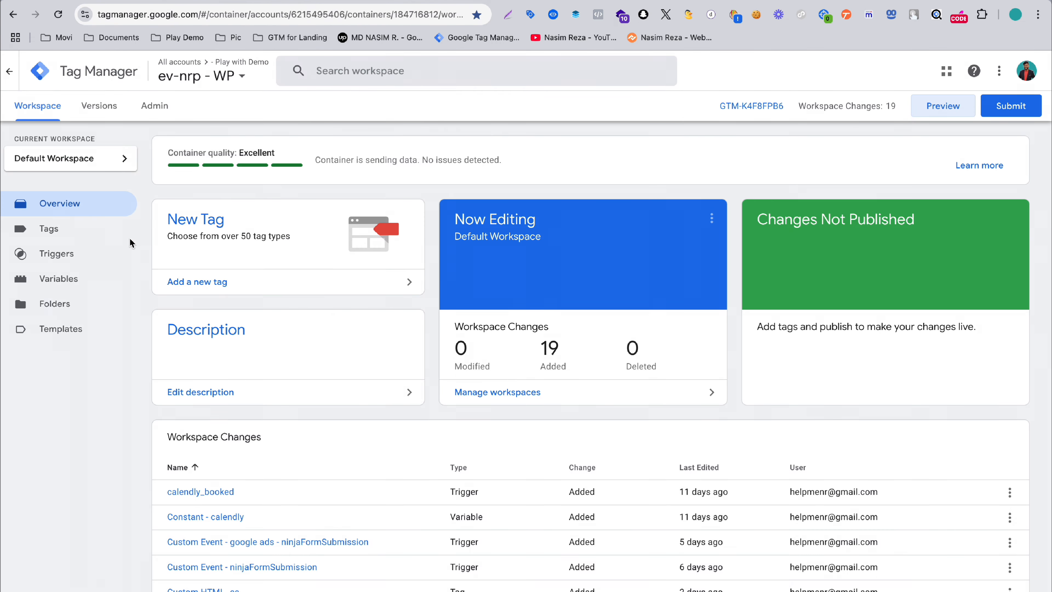
click(101, 235)
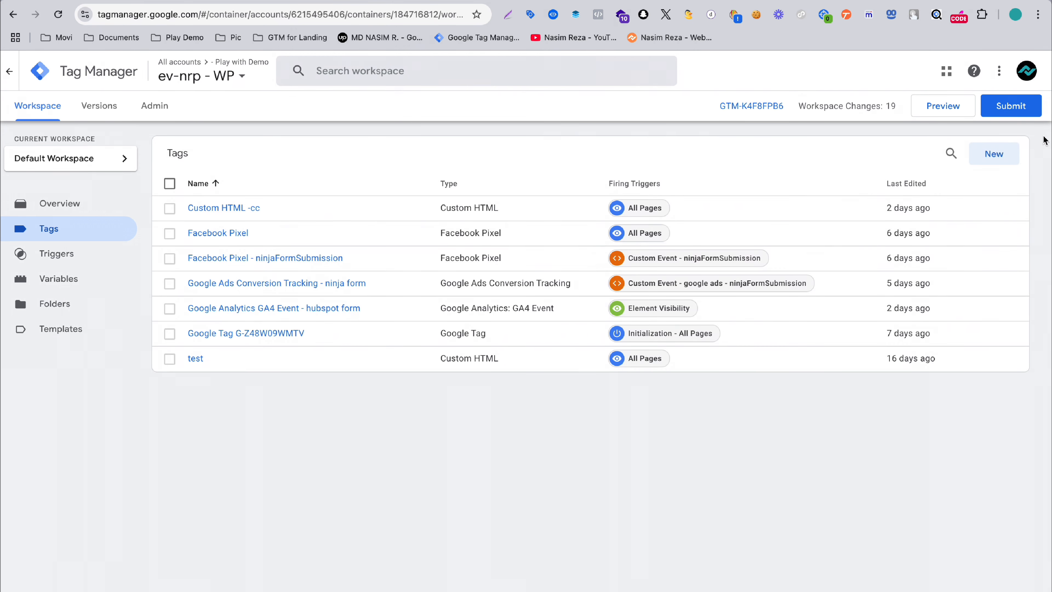
click(992, 153)
click(612, 163)
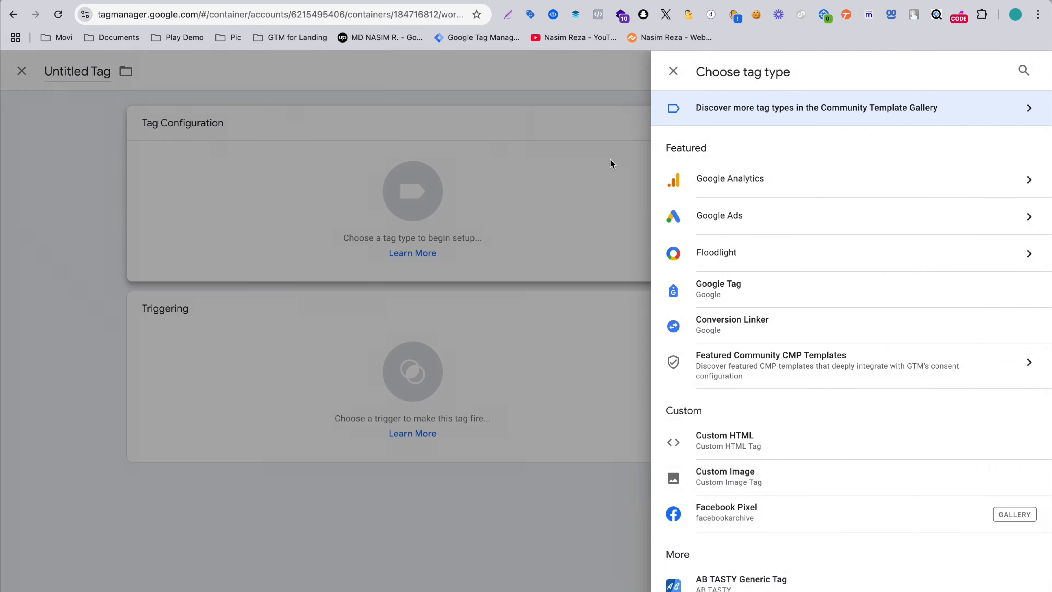
scroll(710, 328, down, 2)
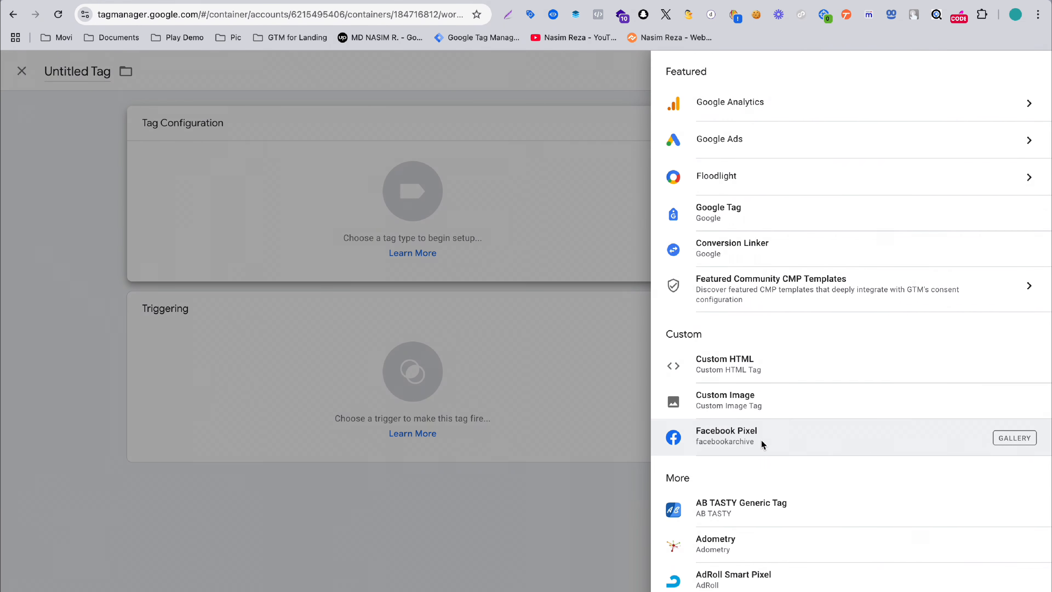
scroll(774, 437, up, 2)
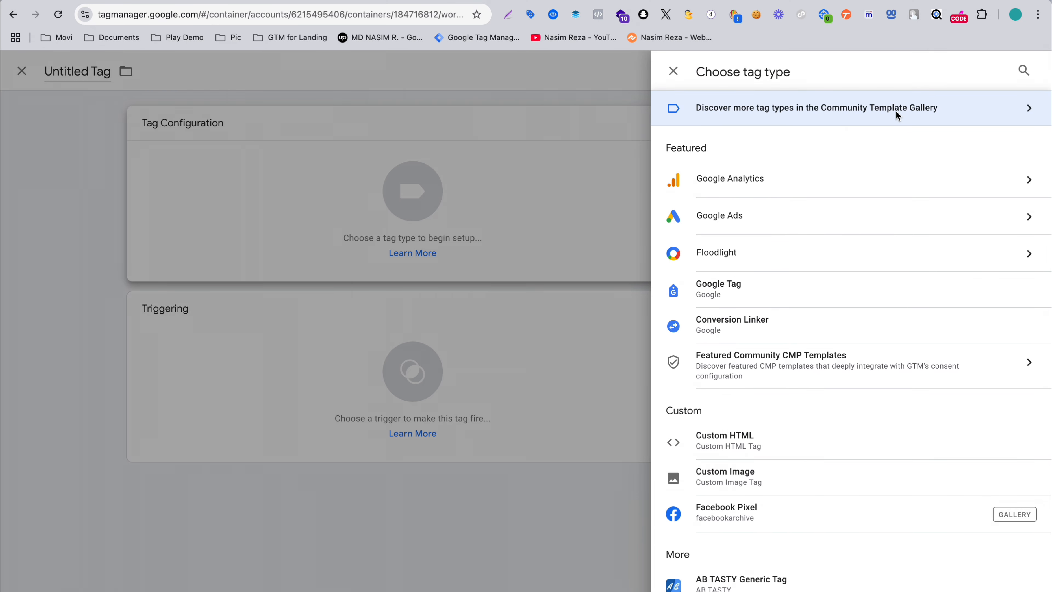
scroll(811, 303, down, 3)
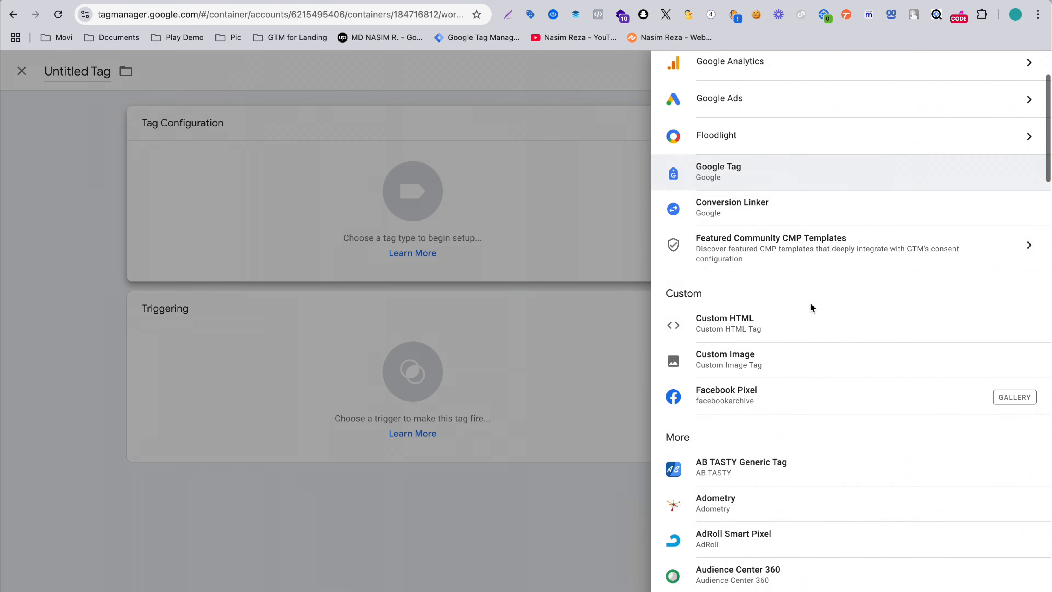
click(739, 379)
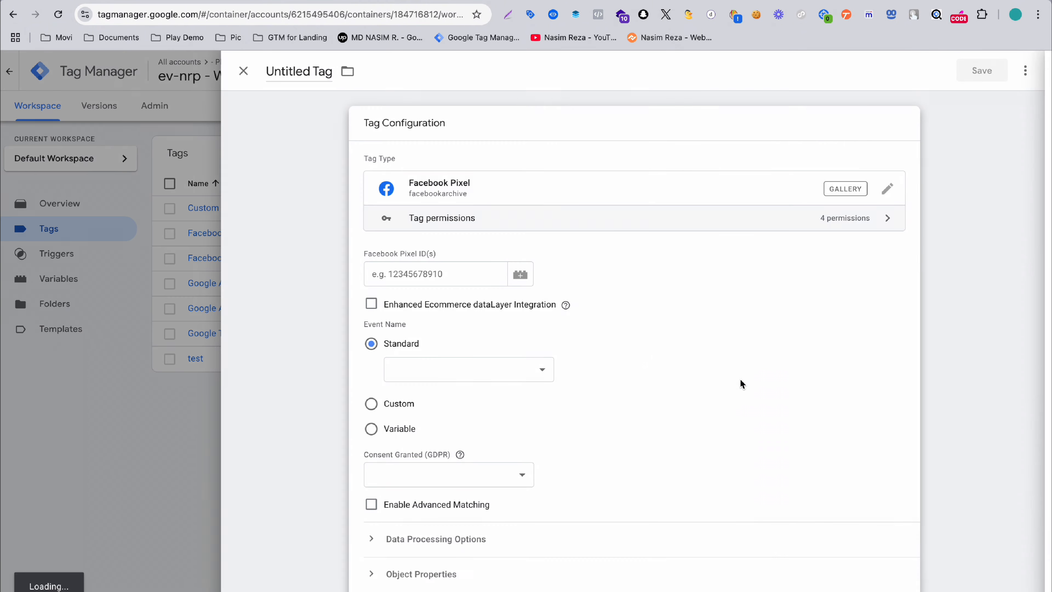
Copy the second Meta Pixel's ID from Meta Pixel Helper on the form page into the tag's Facebook Pixel ID field
click(425, 269)
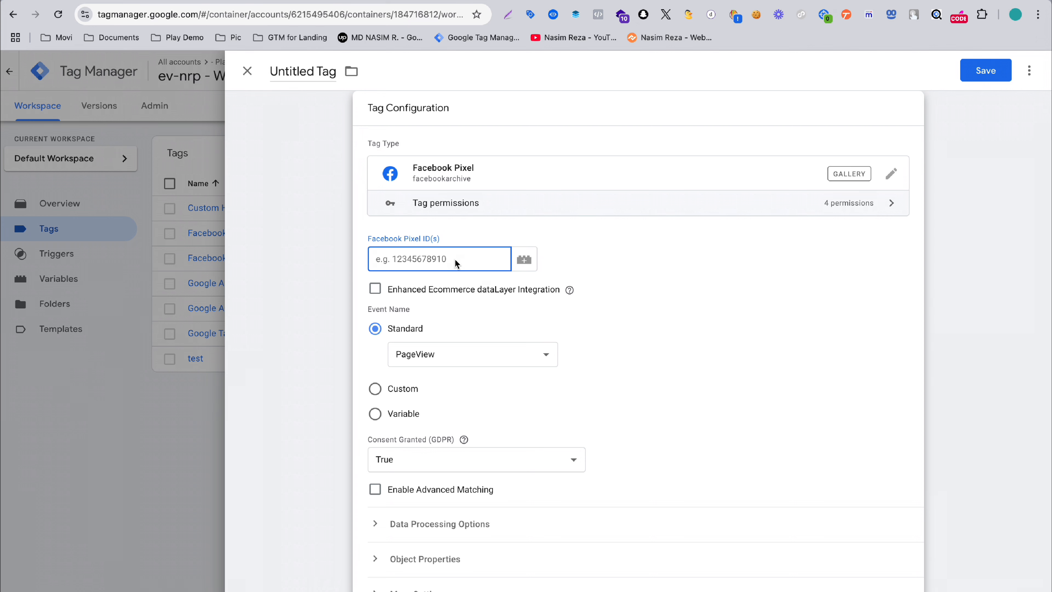
click(307, 1)
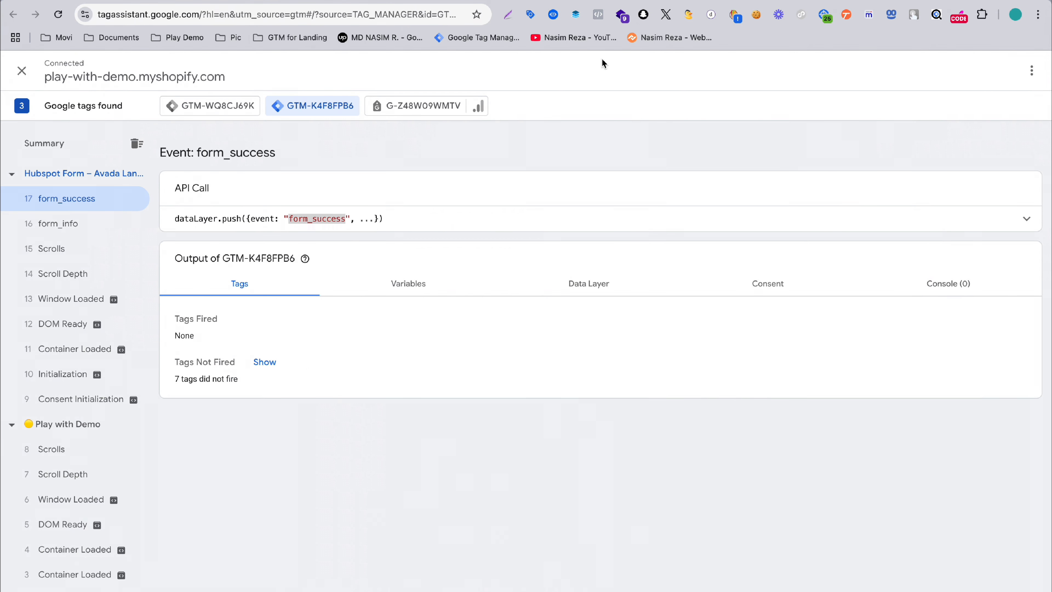
click(434, 1)
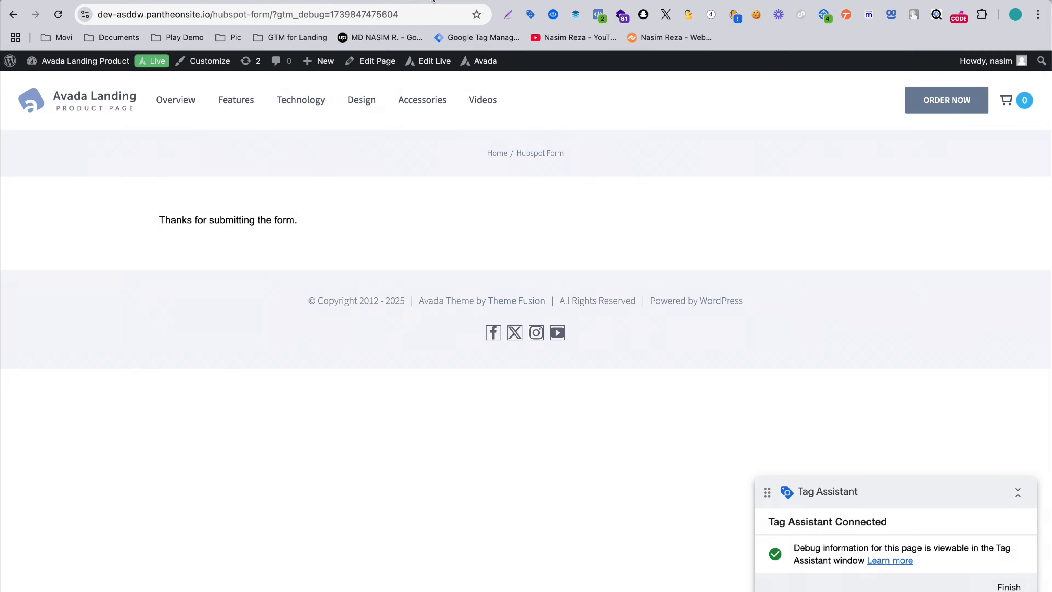
click(598, 15)
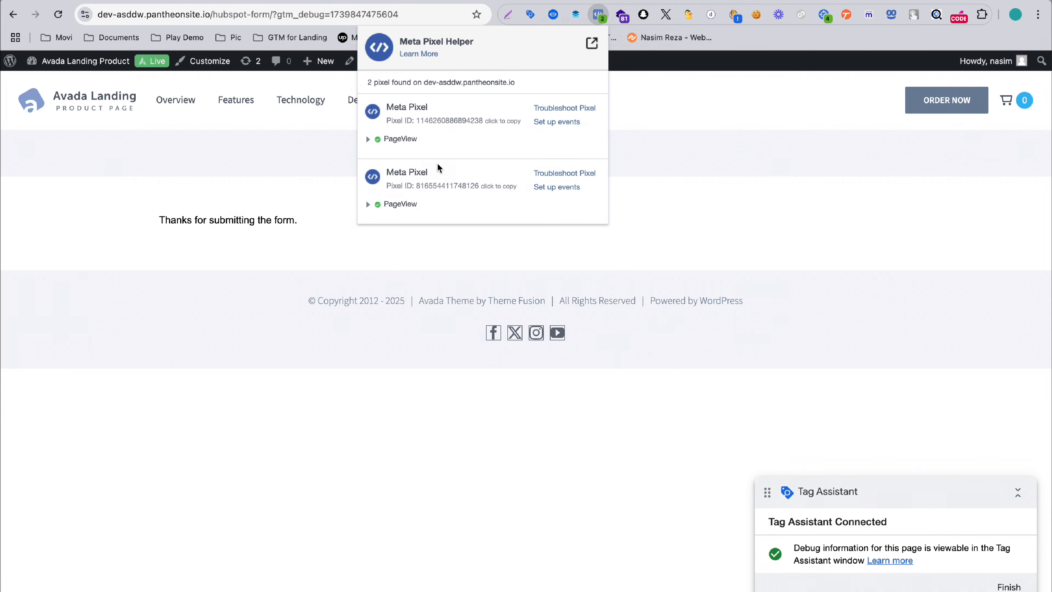
click(453, 188)
click(372, 2)
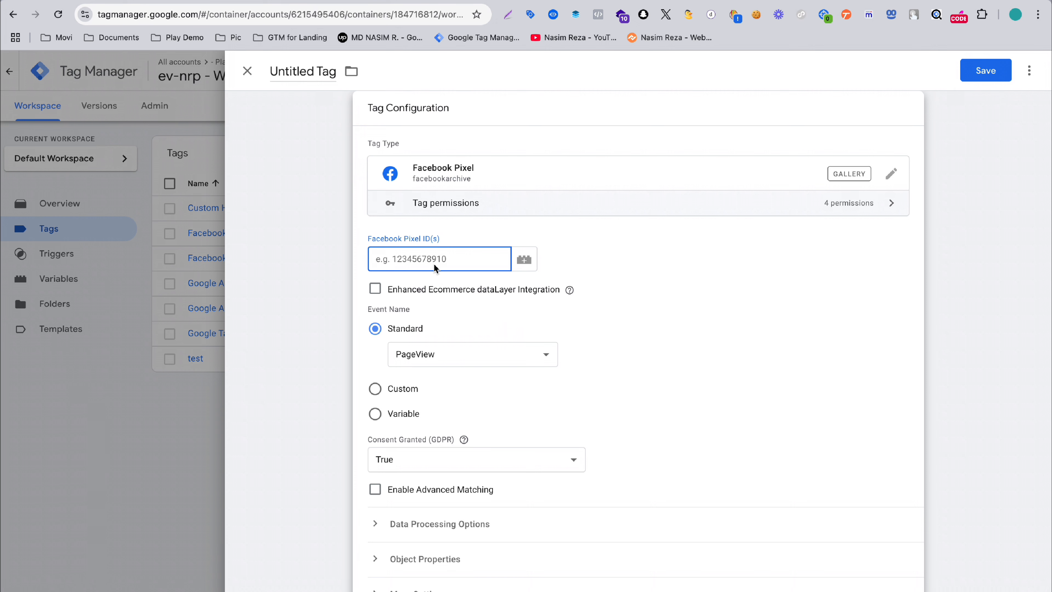
key(ctrl+v)
Set the tag's standard event name to Lead and review the other available standard events
scroll(465, 289, down, 3)
click(471, 249)
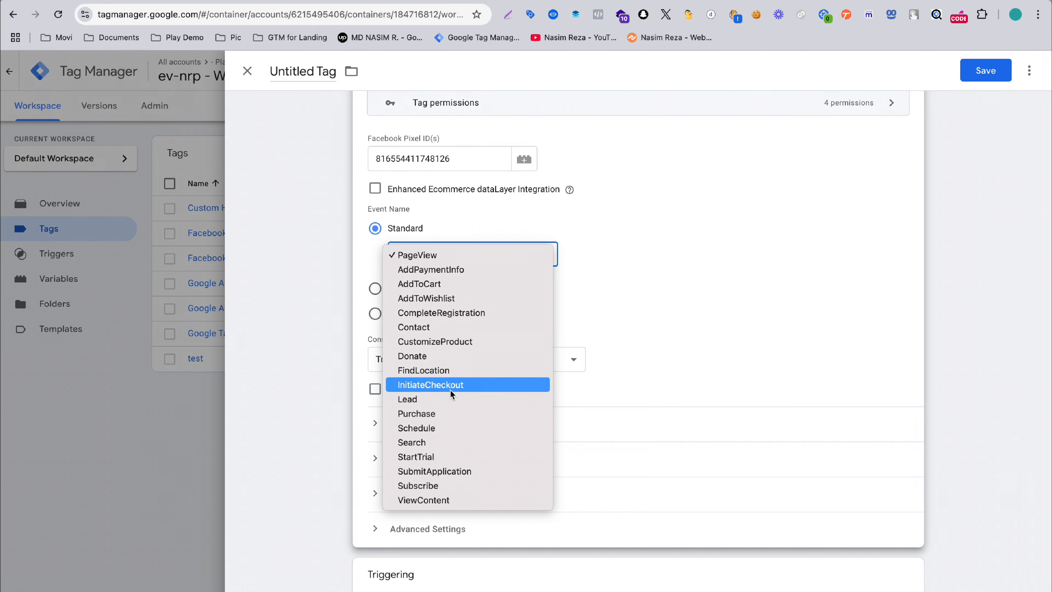
click(431, 400)
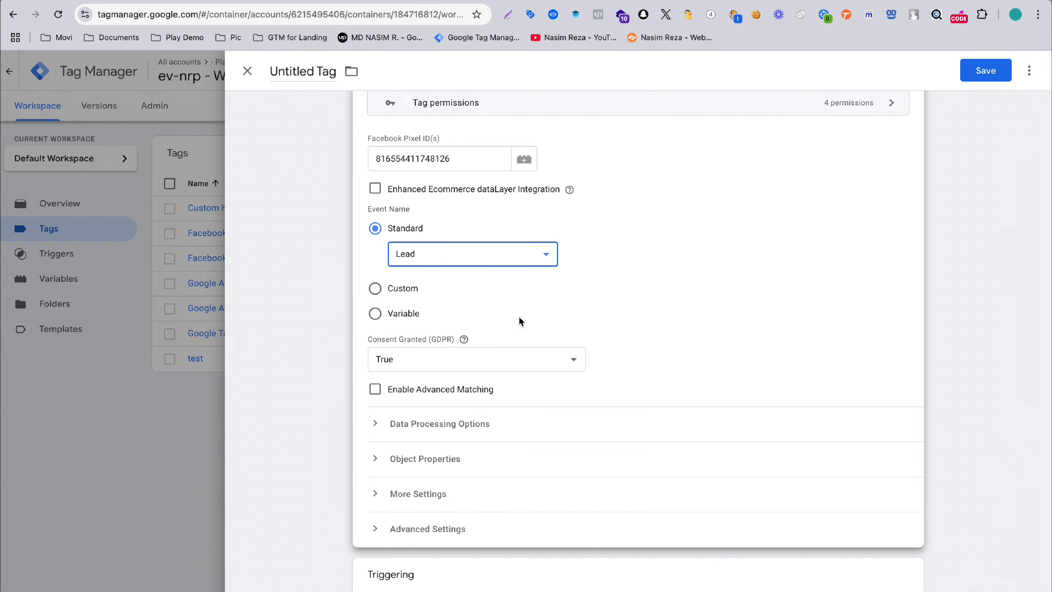
scroll(518, 321, up, 3)
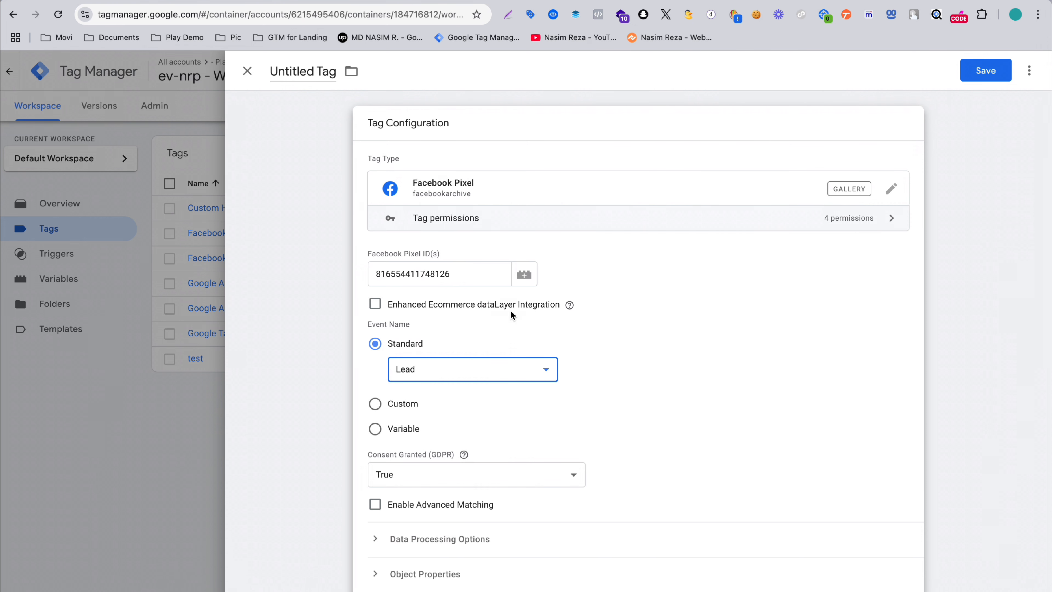
scroll(510, 310, down, 1)
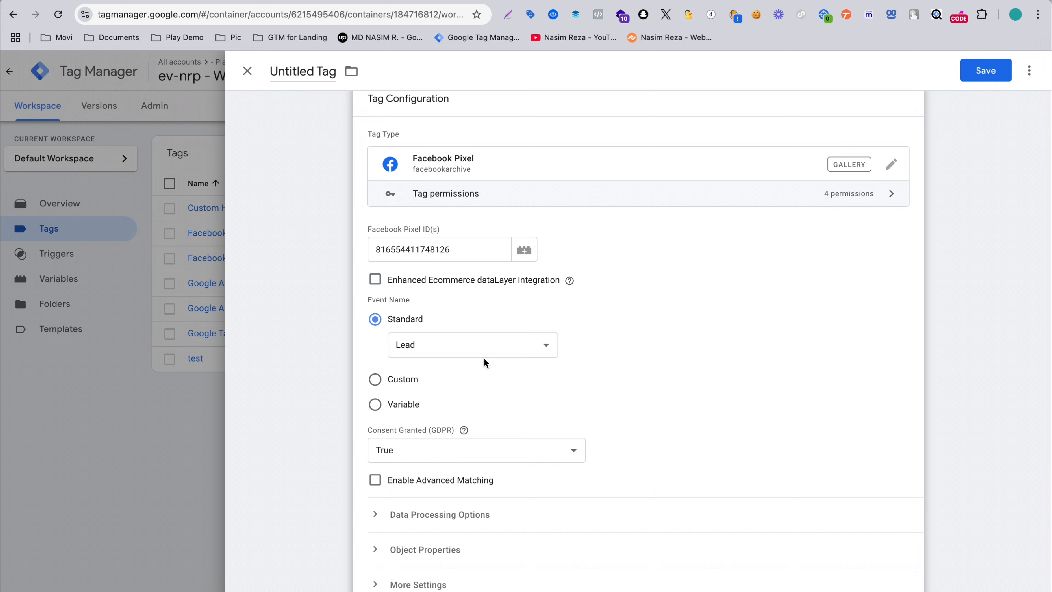
click(492, 349)
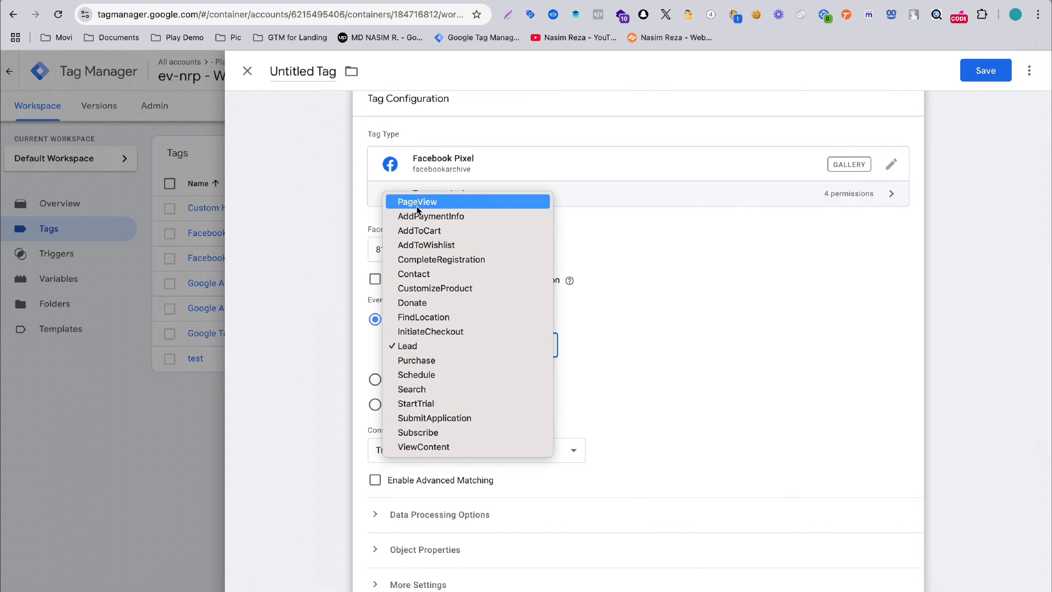
click(689, 390)
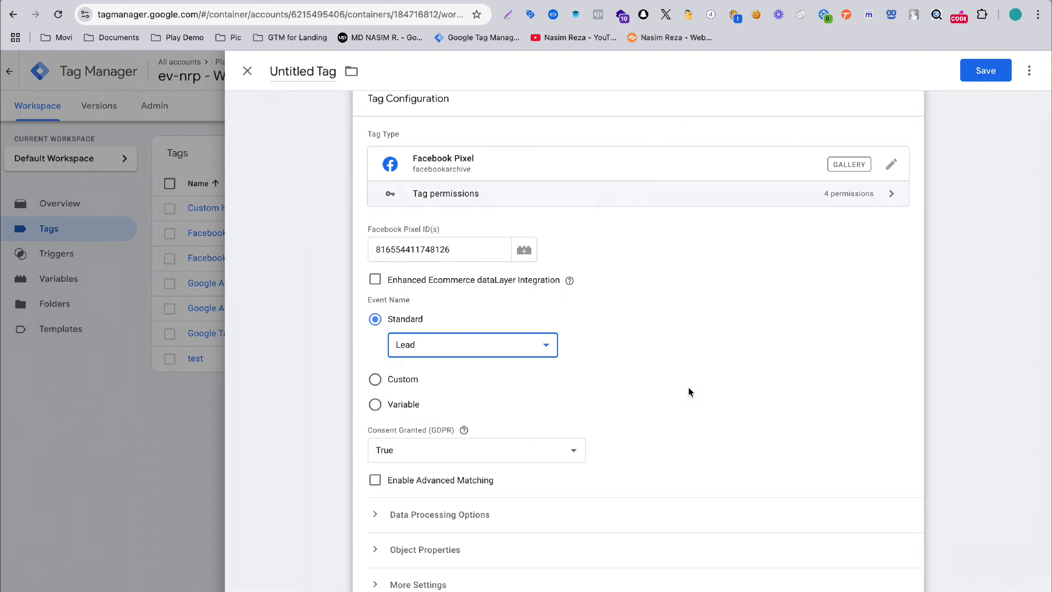
Add a new trigger of type Custom Event to the Facebook Pixel tag
scroll(538, 344, down, 2)
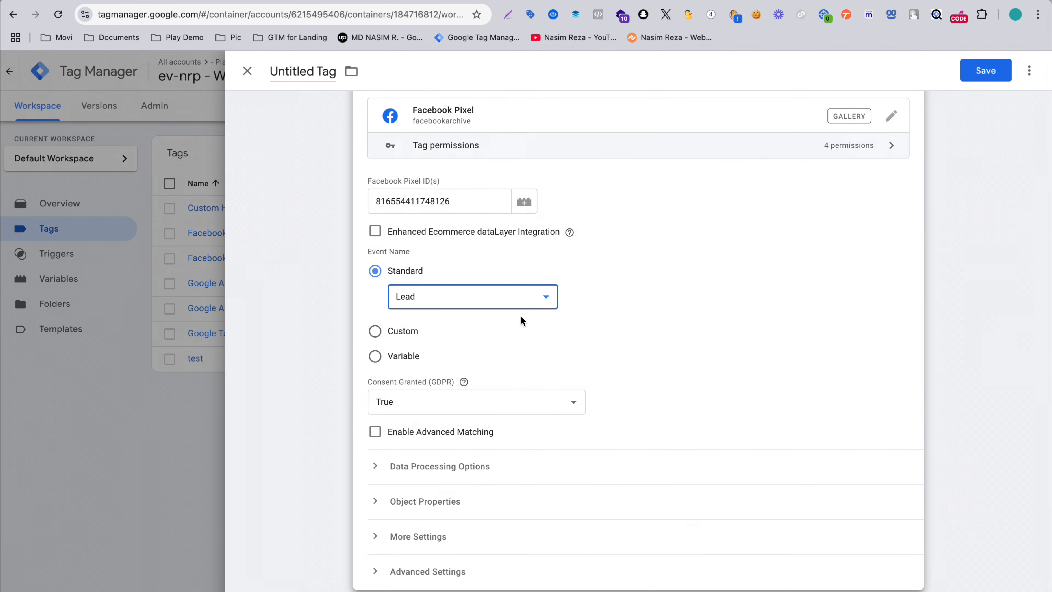
scroll(531, 336, down, 2)
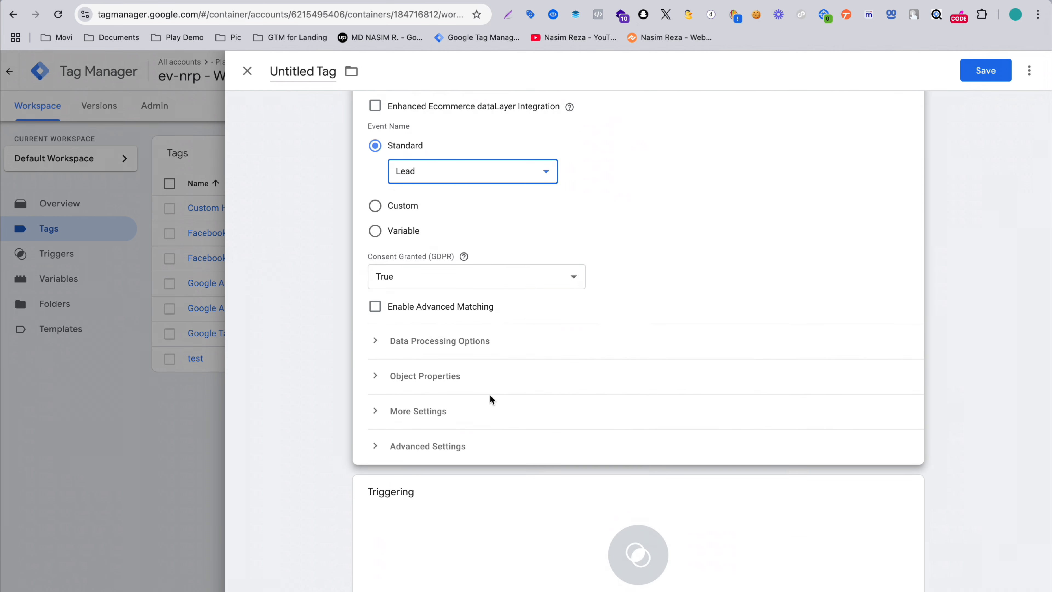
click(444, 529)
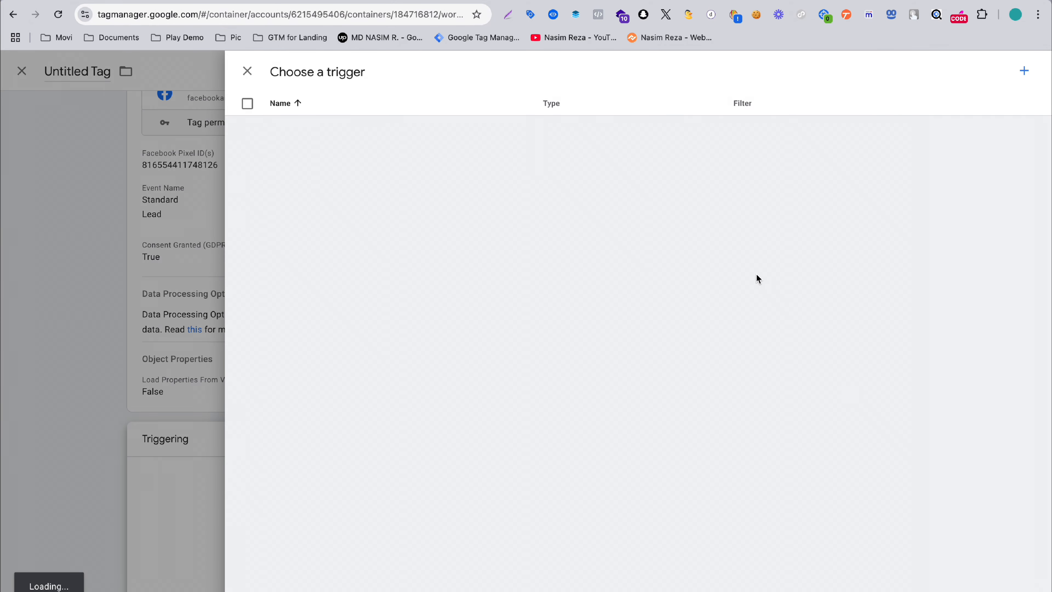
click(1020, 71)
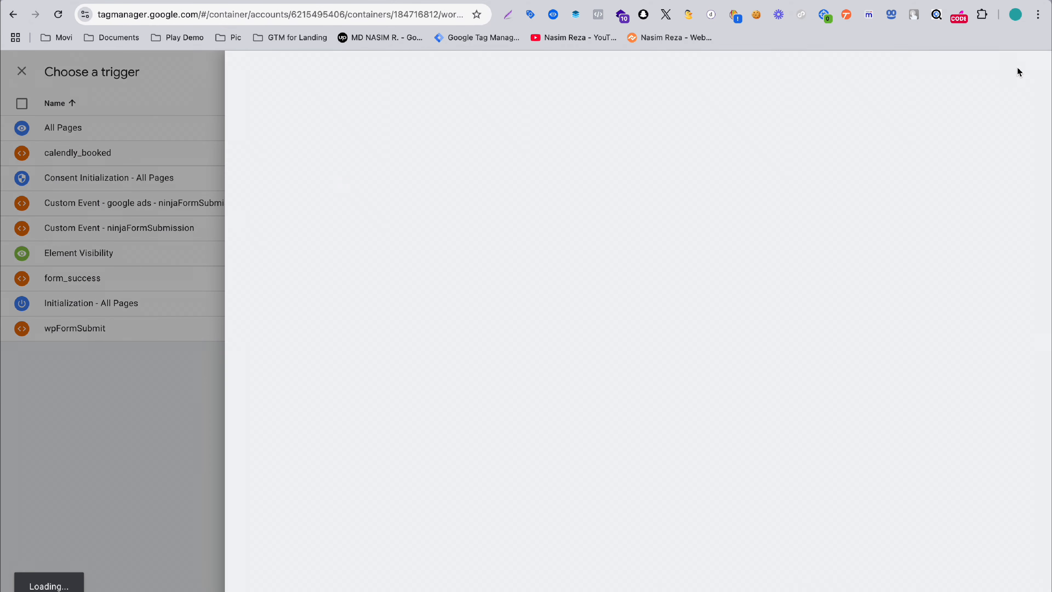
click(540, 158)
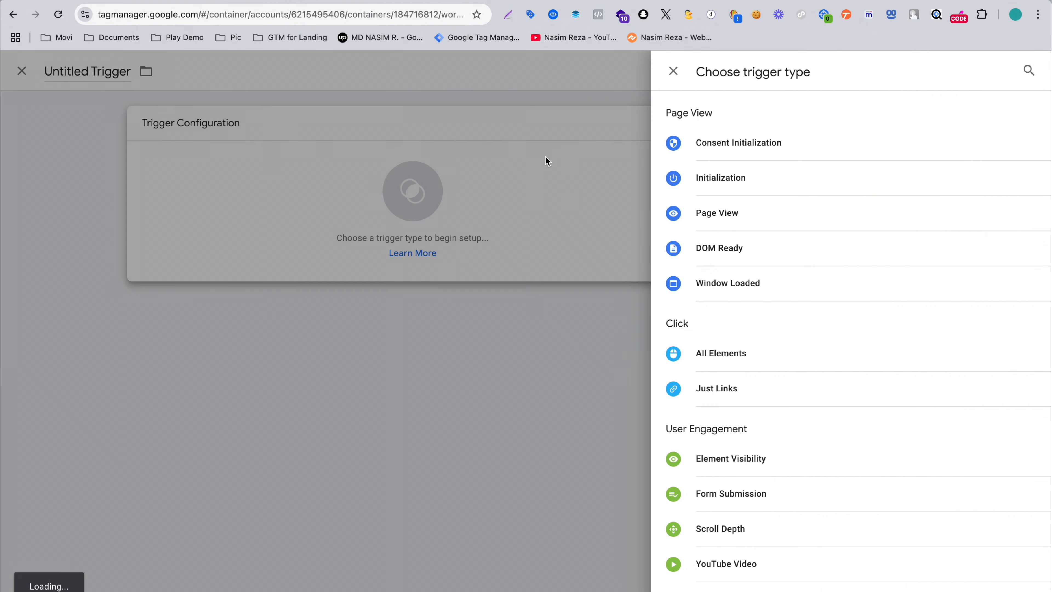
scroll(733, 334, down, 5)
click(715, 457)
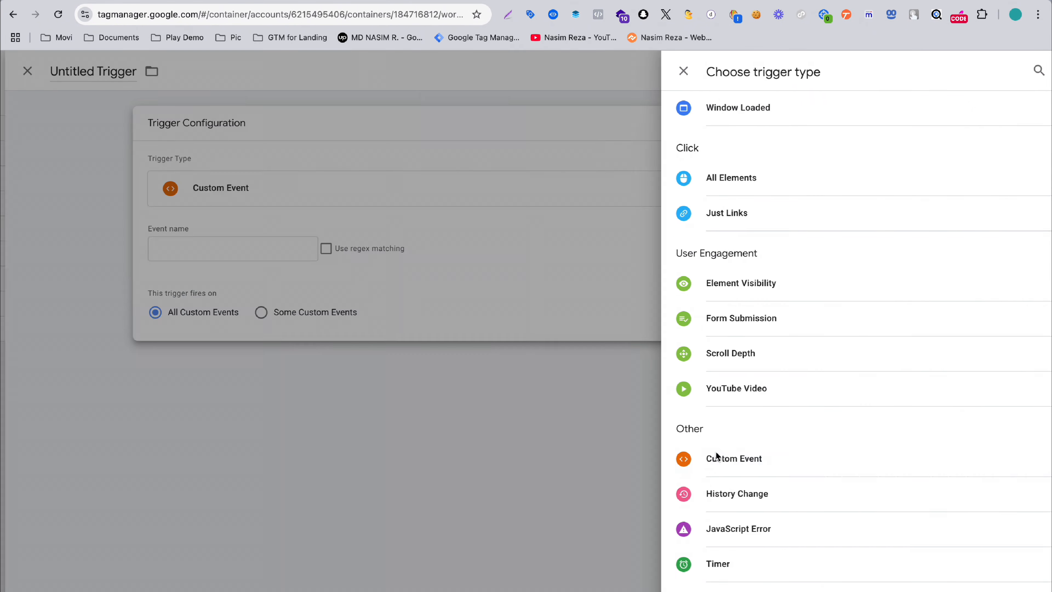
click(247, 0)
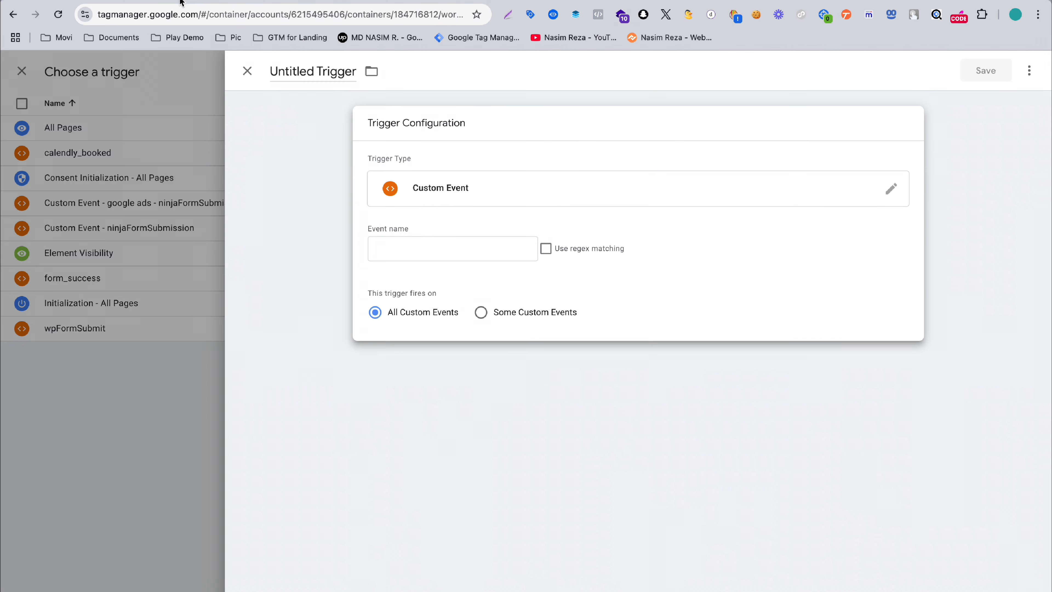
click(171, 3)
click(459, 243)
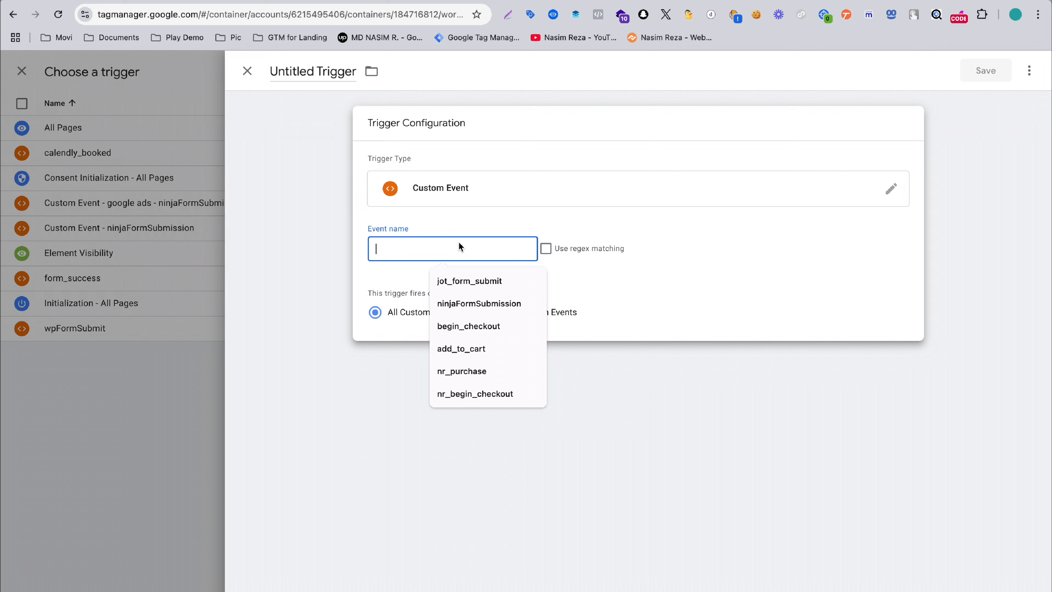
key(super+v)
Copy the event name form_success from Tag Assistant into the new trigger's event name field, replacing its contents
click(247, 1)
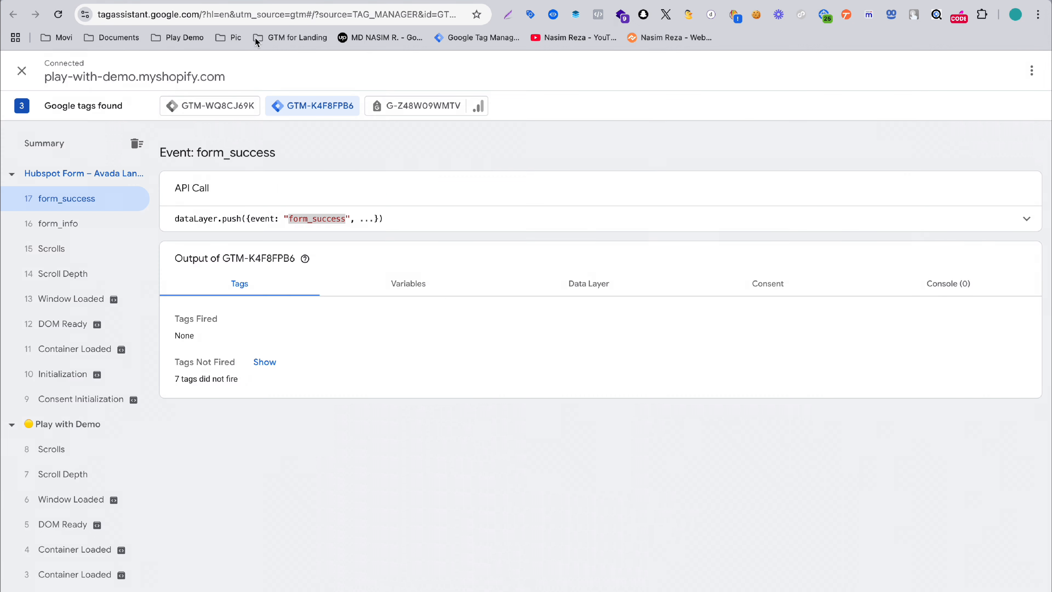
right_click(309, 220)
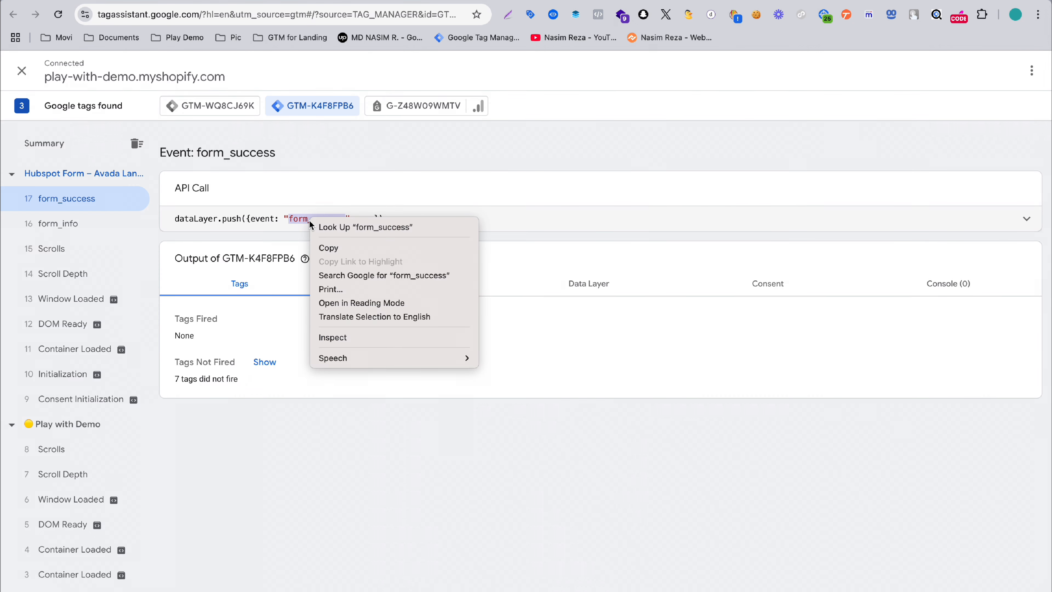
click(327, 243)
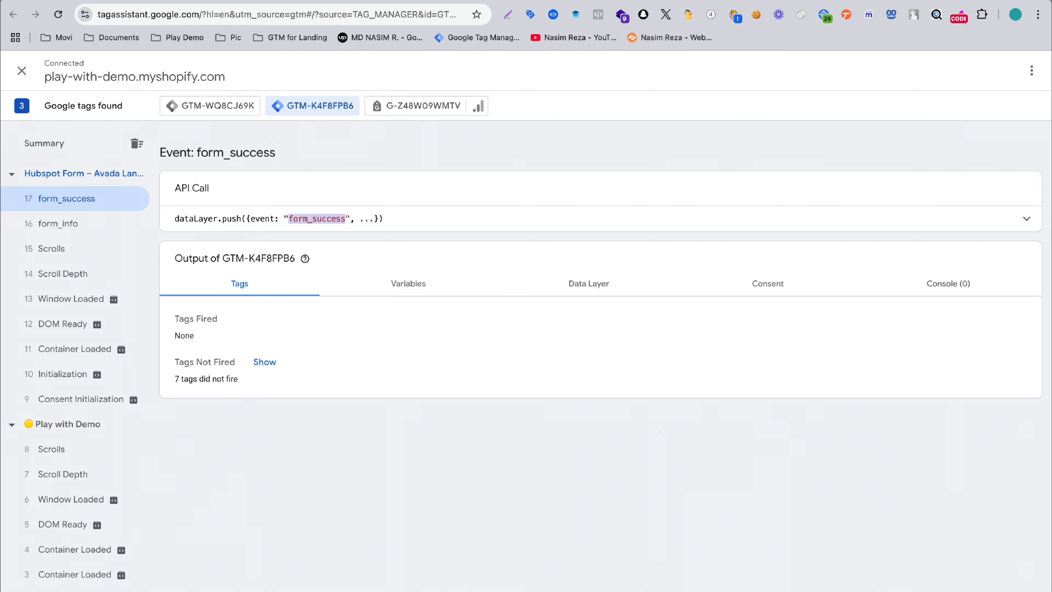
click(151, 4)
click(430, 248)
key(ctrl+v)
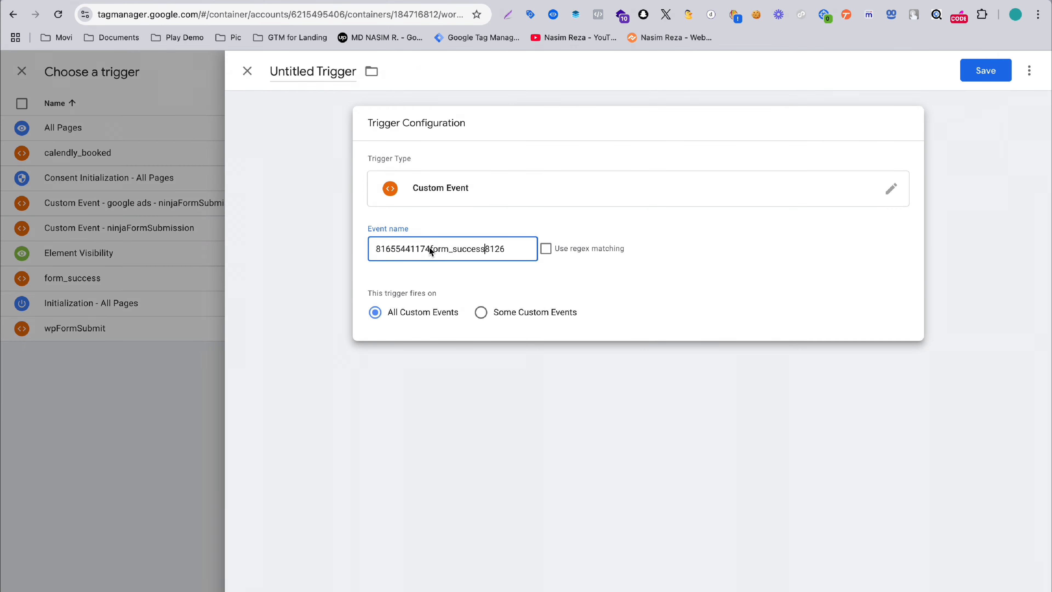
key(ctrl+a)
key(ctrl+v)
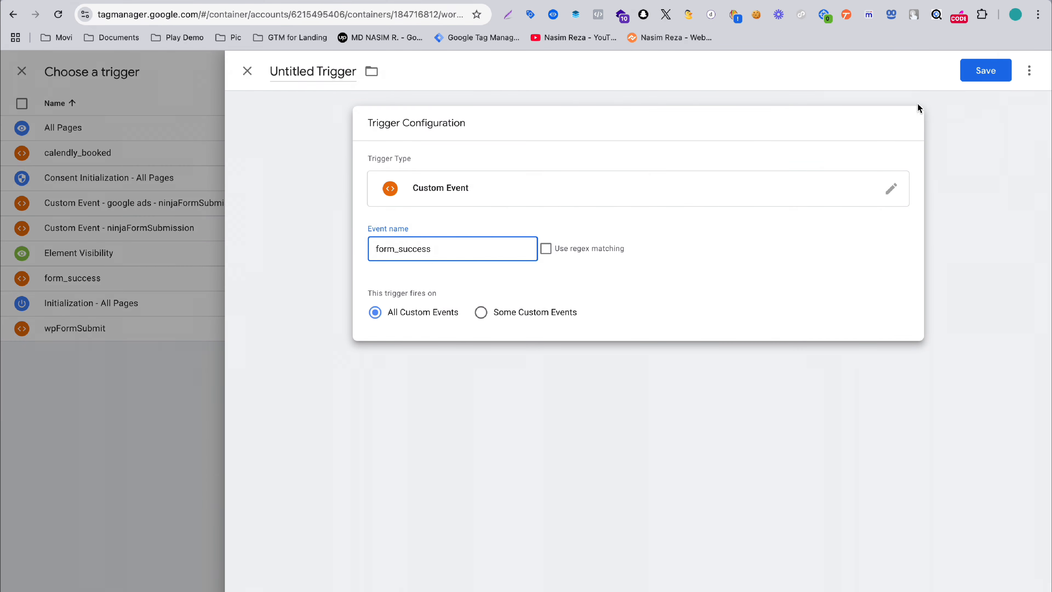
Name the trigger "Fb - form_success" and save it to the tag
click(985, 71)
key(ctrl+v)
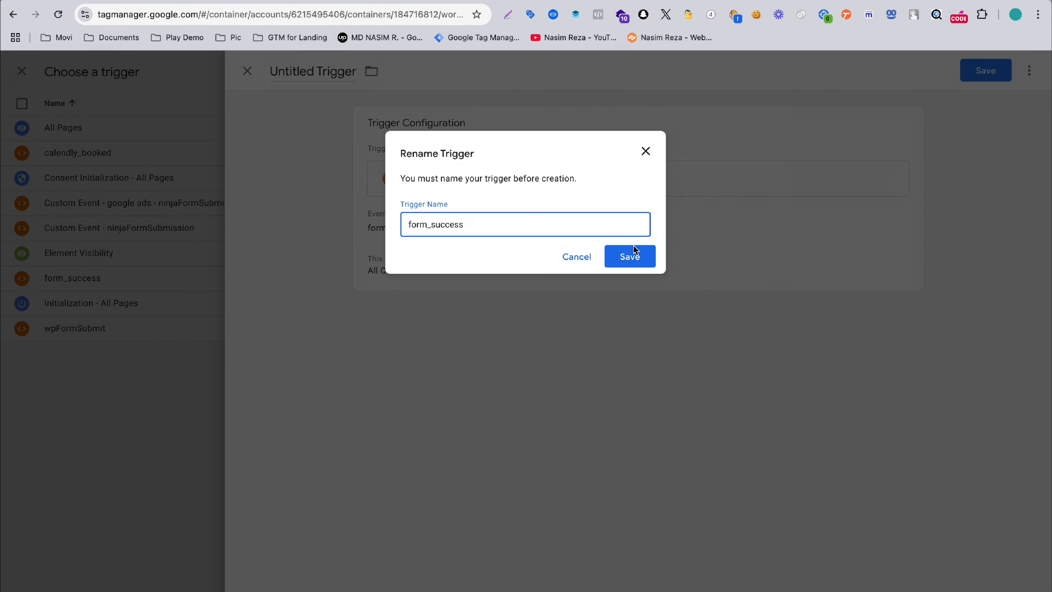
click(652, 255)
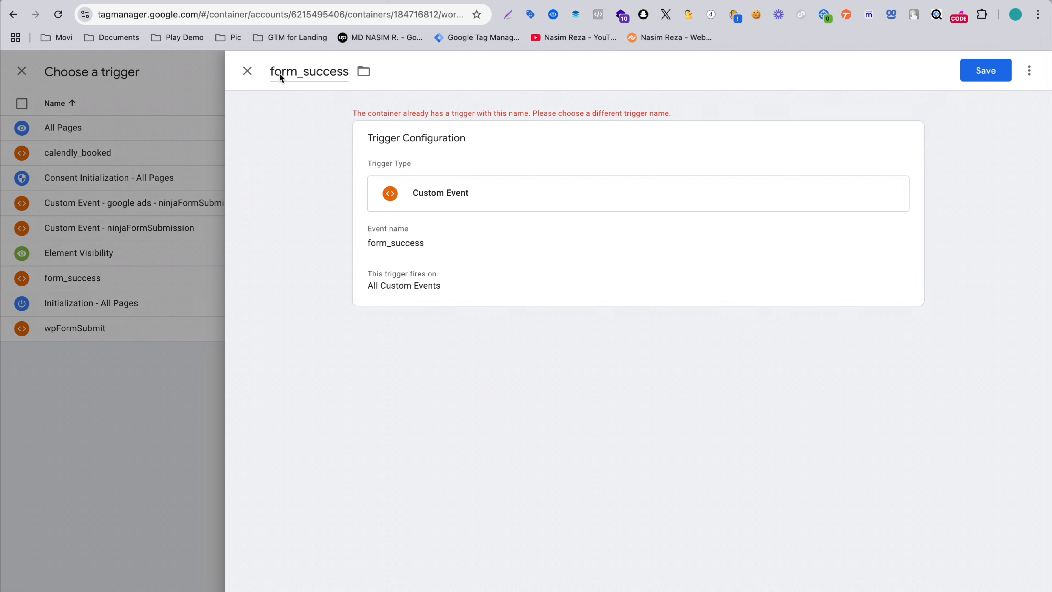
click(273, 73)
text(Fb -)
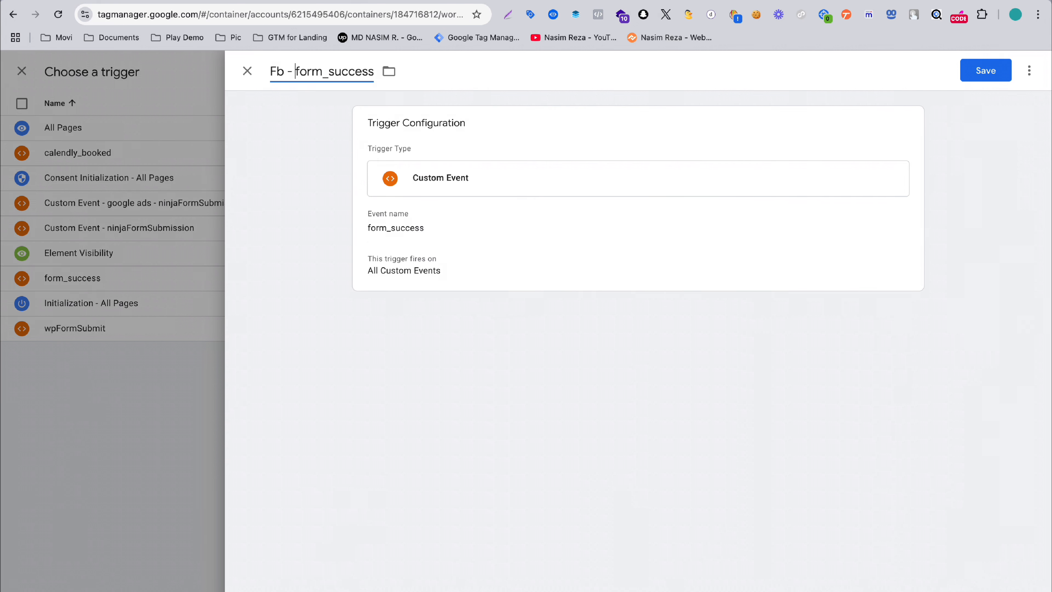
click(975, 68)
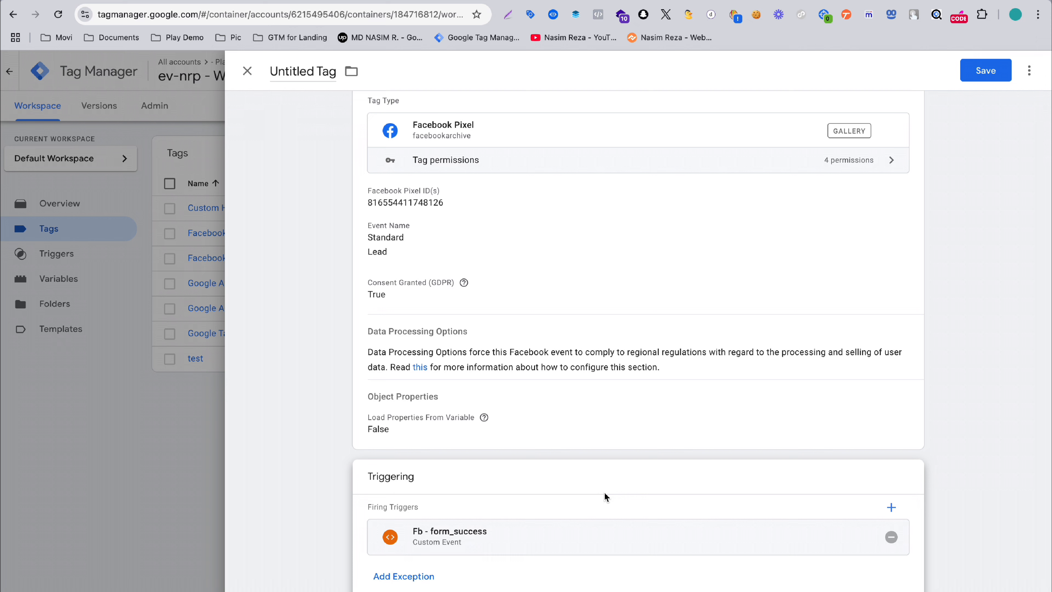
Save the tag under the name "Facebook Pixel - form_success"
click(997, 69)
click(513, 225)
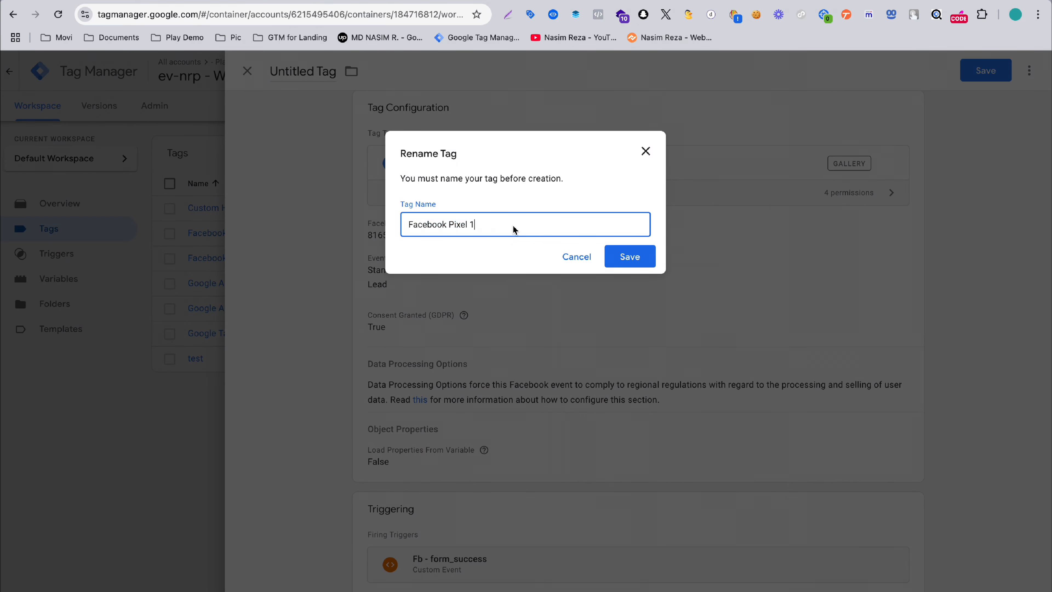
key(BackSpace)
key(BackSpace)
text(- form_success)
click(635, 256)
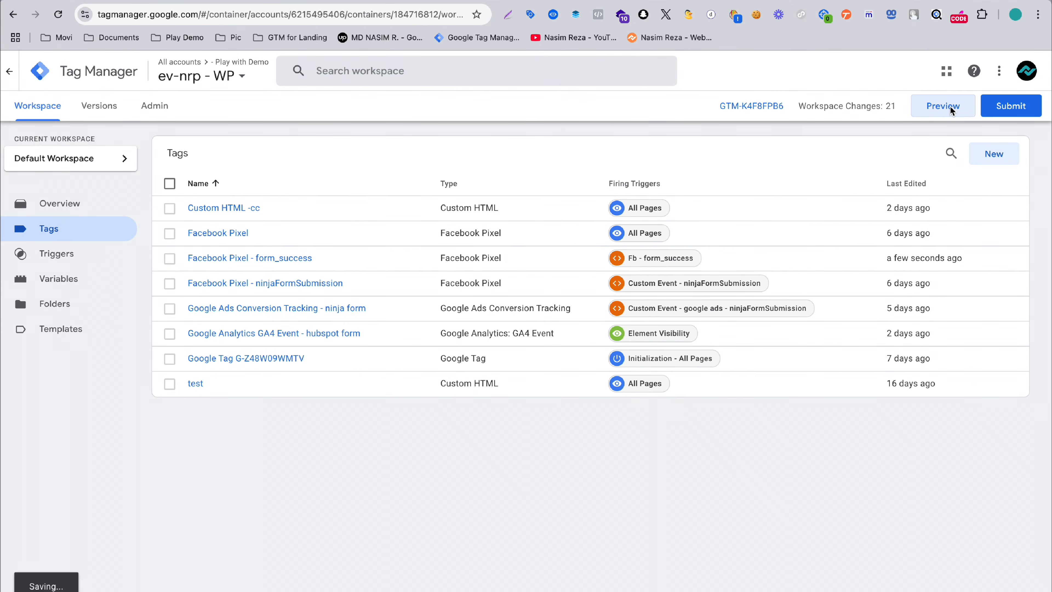
Copy the HubSpot form page's URL without the gtm_debug parameter and return to the Google Tag Manager workspace for previewing
click(952, 110)
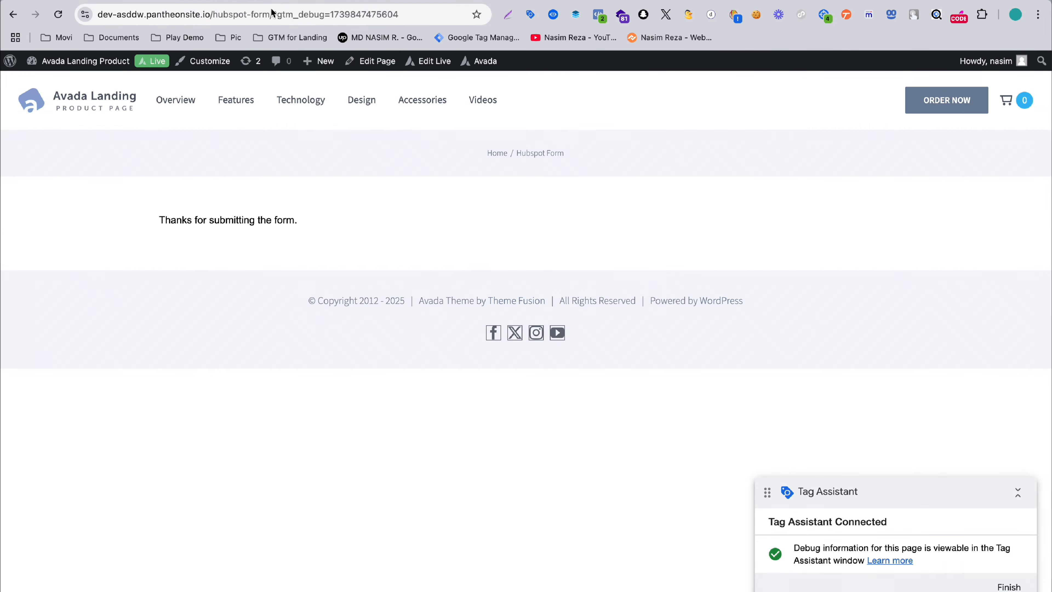
drag(273, 15, 1, 61)
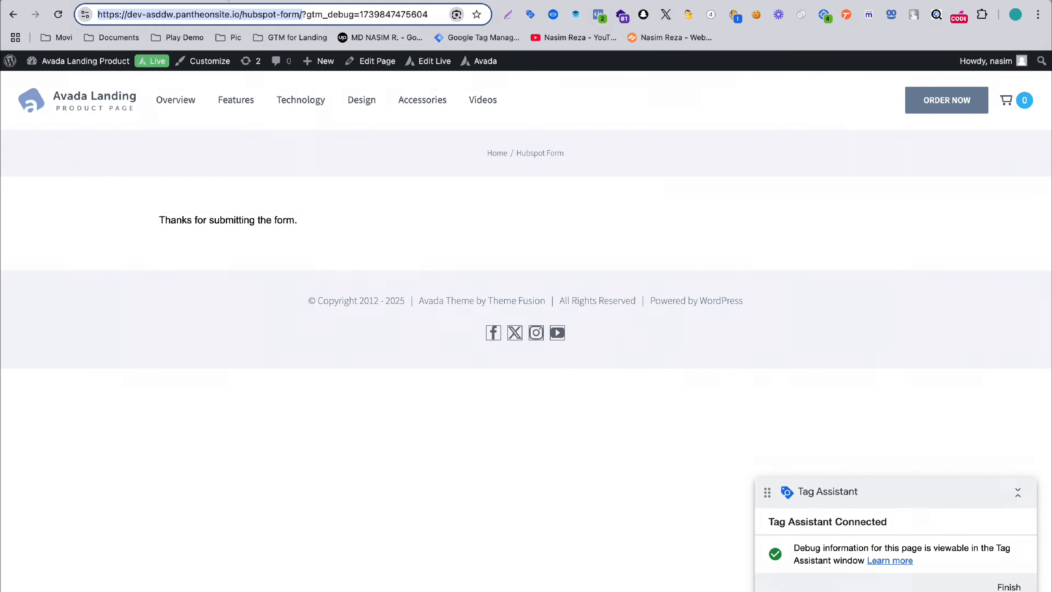
click(227, 0)
click(137, 1)
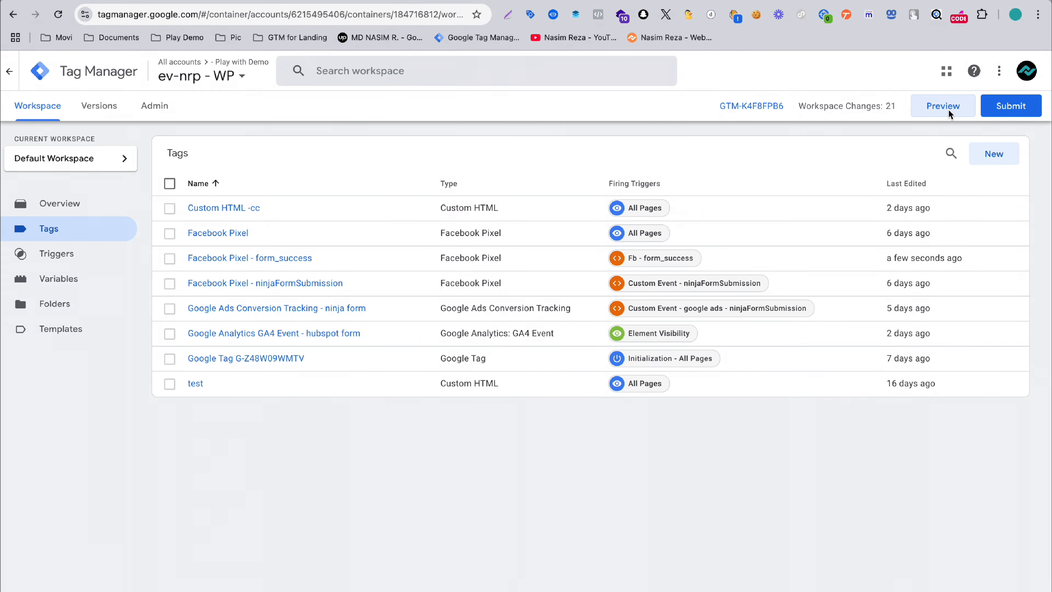